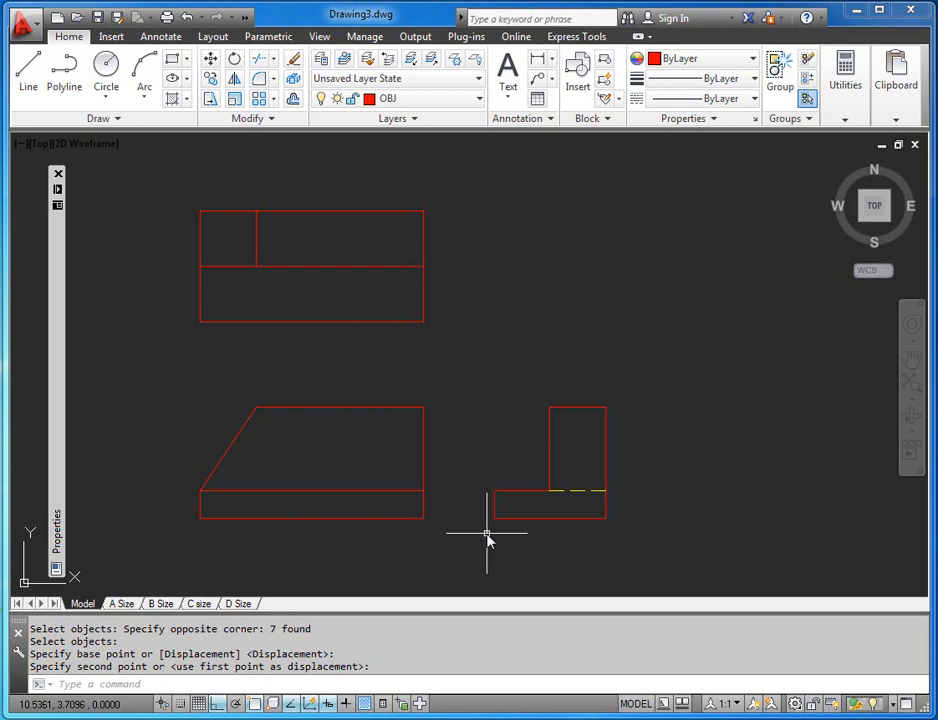
Step: Switch to the B Size layout, activate its viewport and zoom to the extents of the three views
click(160, 603)
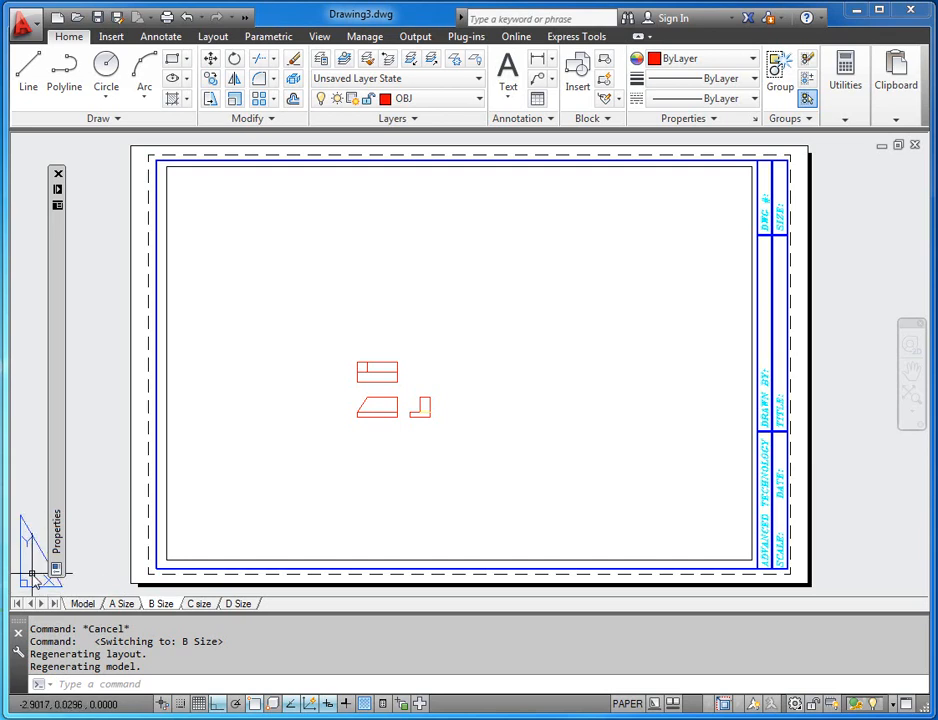
double_click(197, 540)
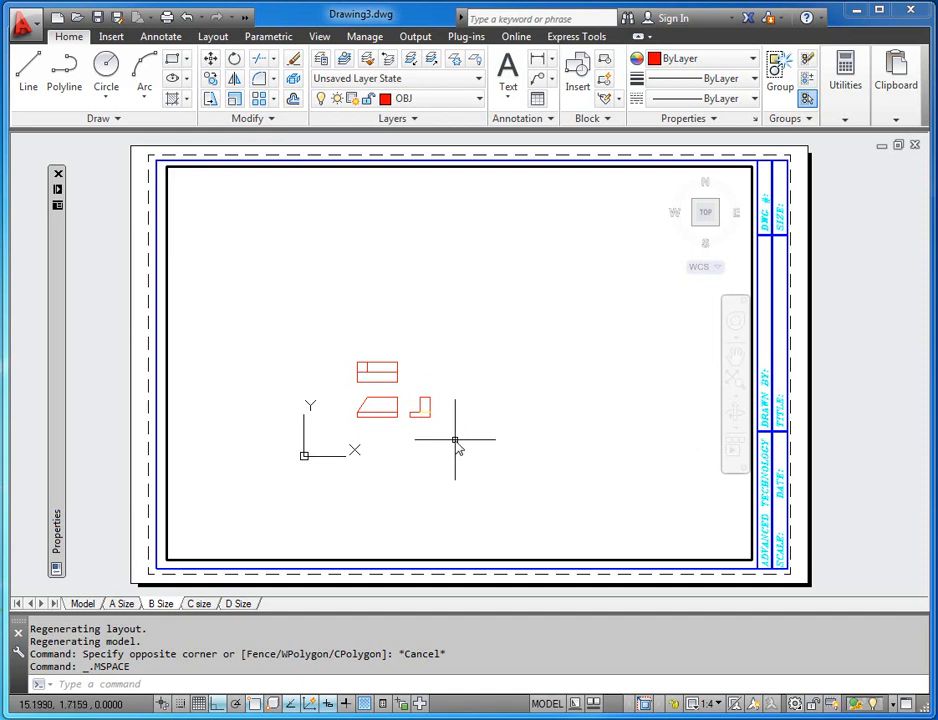
scroll(456, 445, down, 2)
scroll(458, 443, up, 2)
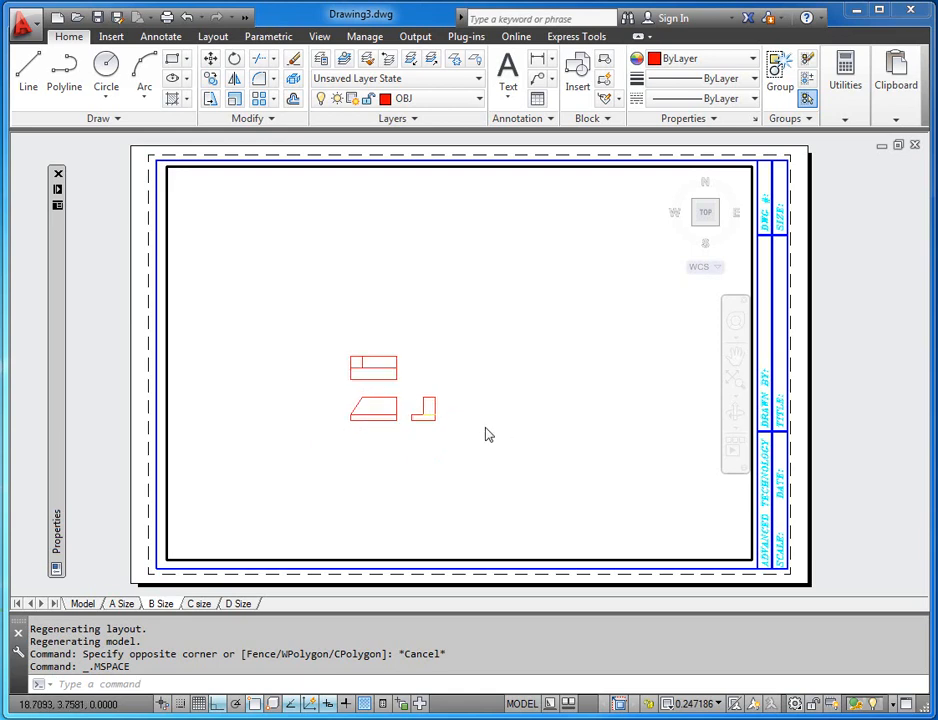
middle_click(486, 428)
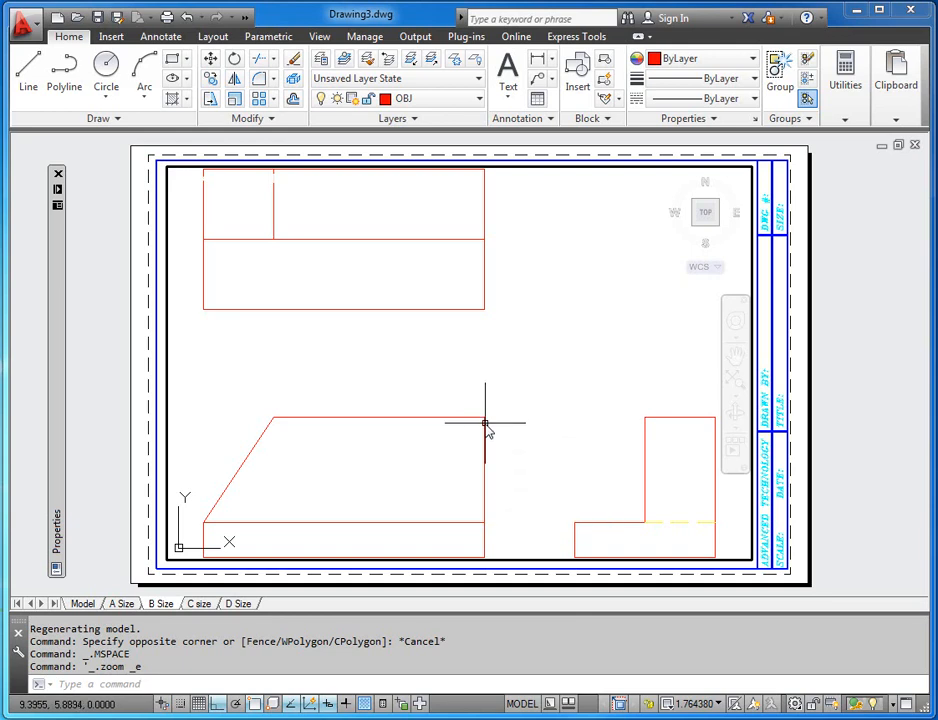
Step: Set the B Size viewport scale to 1:1 and return to paper space
click(720, 706)
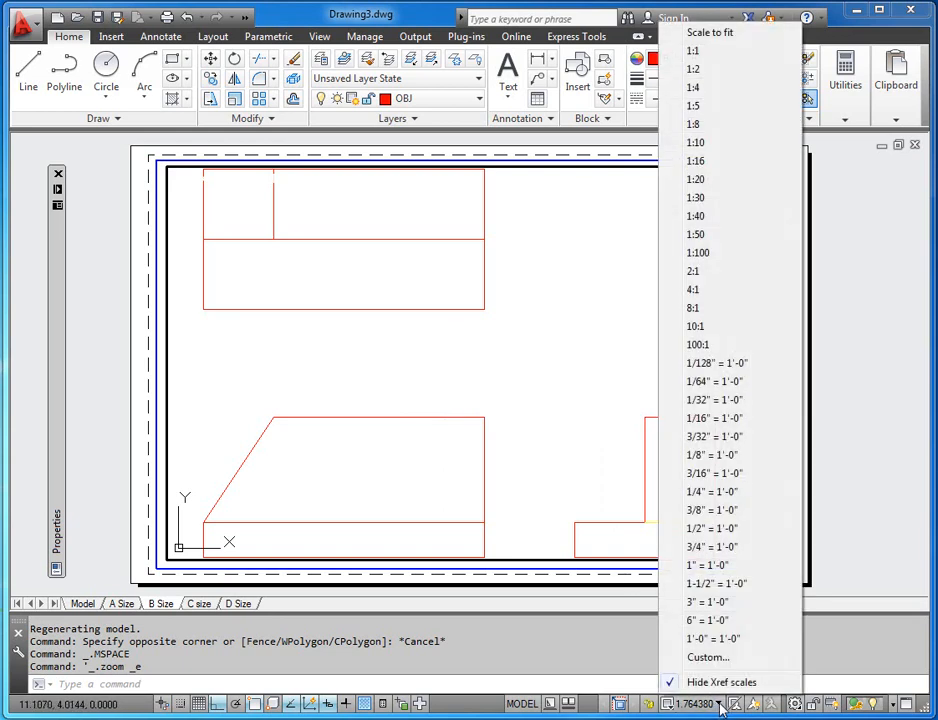
click(700, 55)
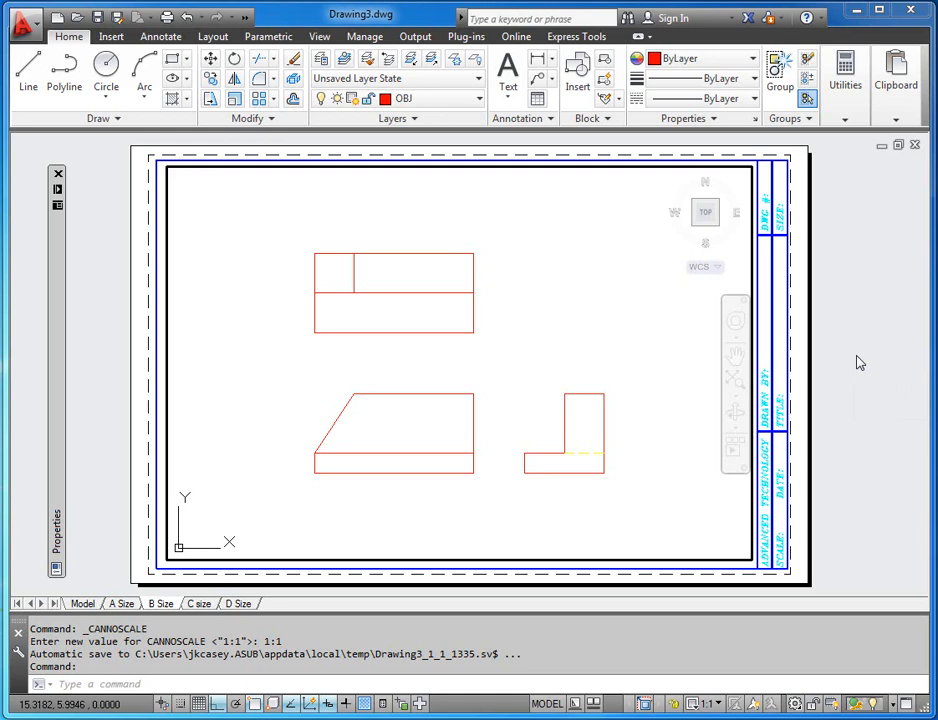
click(546, 703)
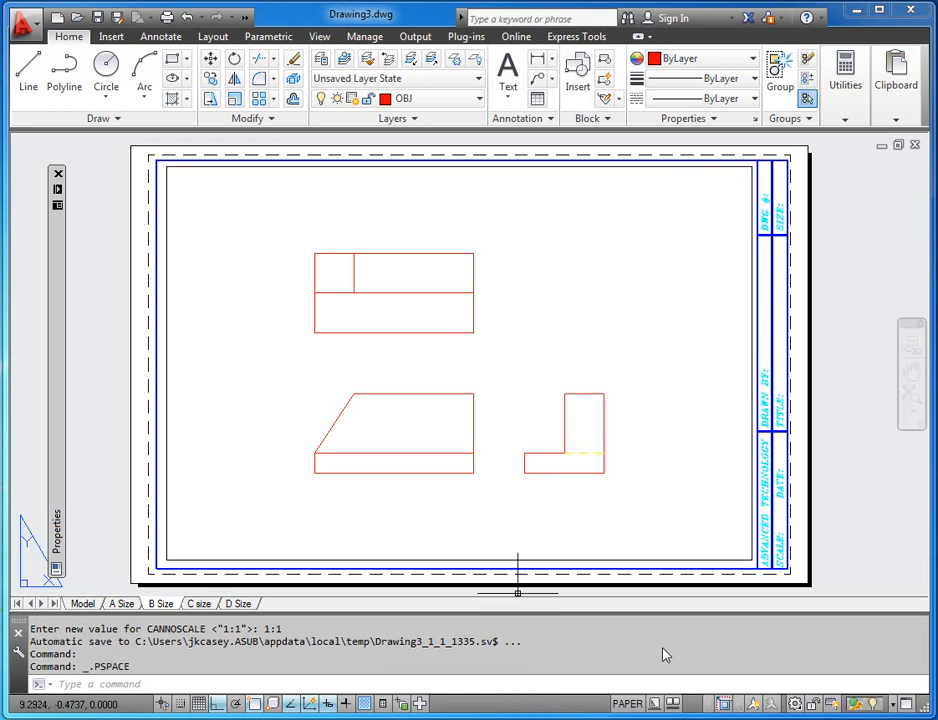
Step: Switch back and forth between the viewport's model space and paper space, ending in paper space with the viewport border deselected
double_click(677, 491)
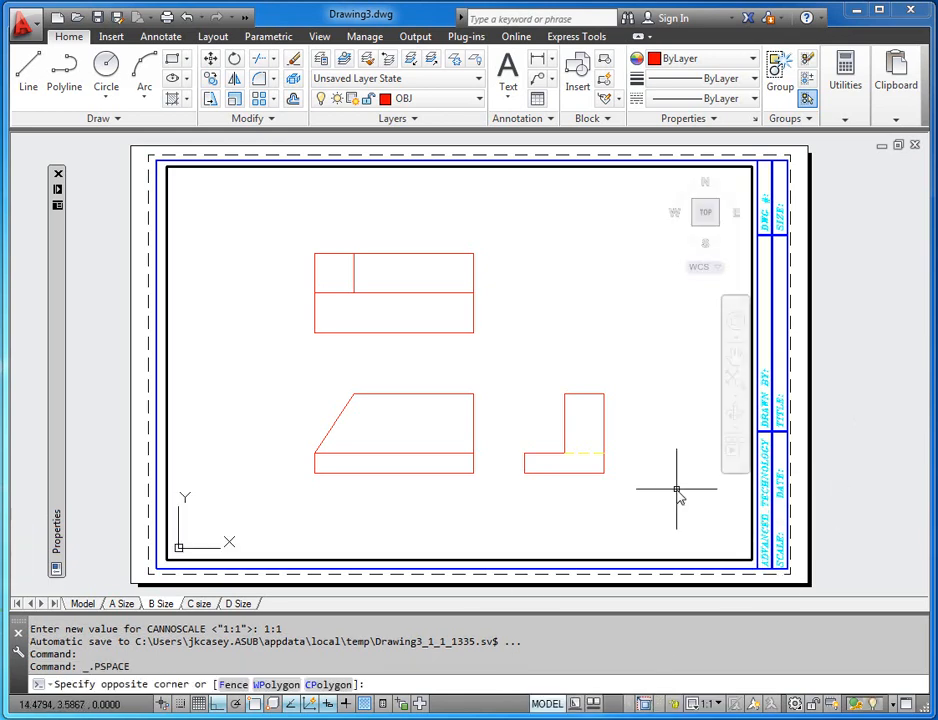
key(Escape)
double_click(880, 500)
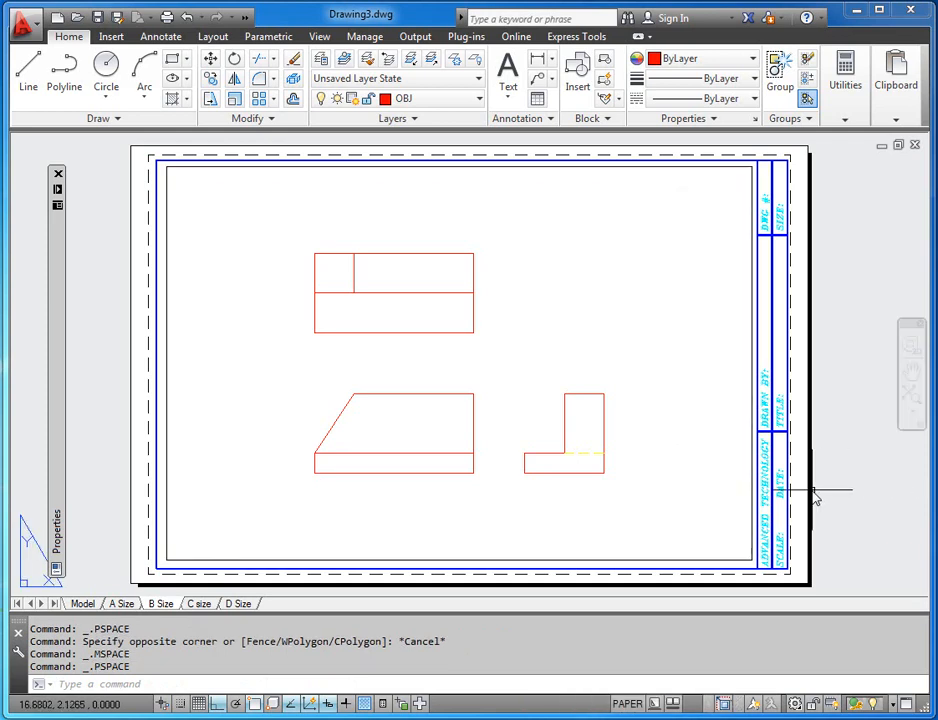
click(627, 704)
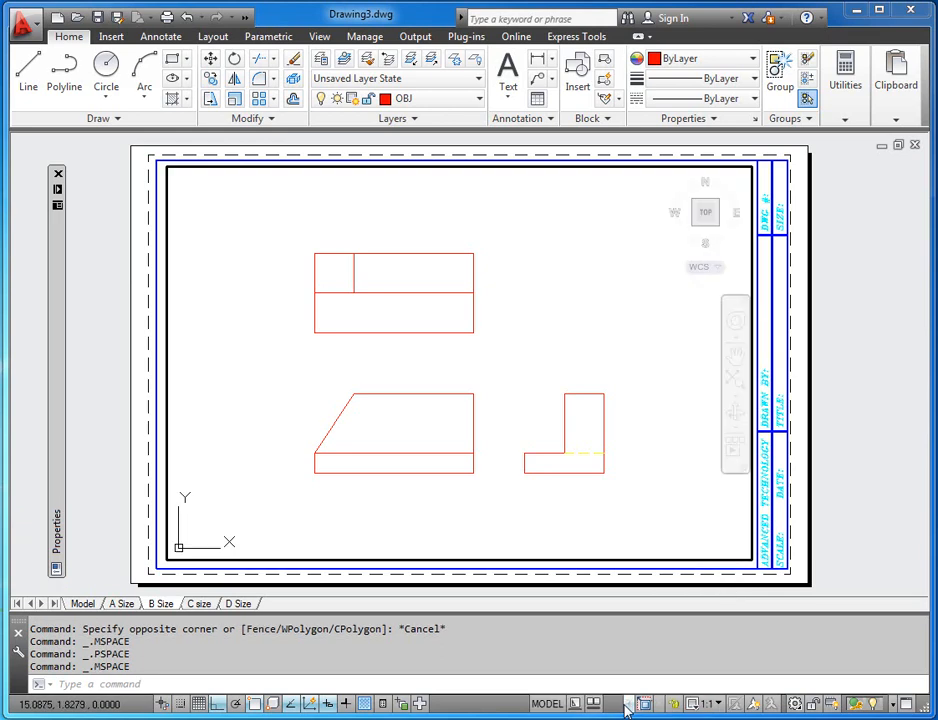
click(547, 704)
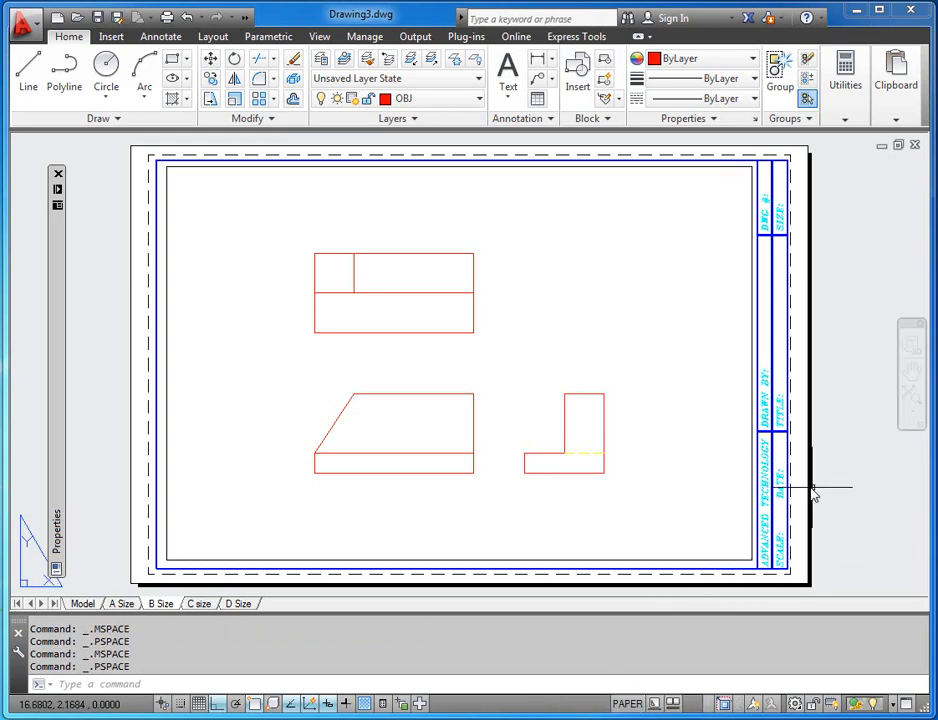
click(752, 517)
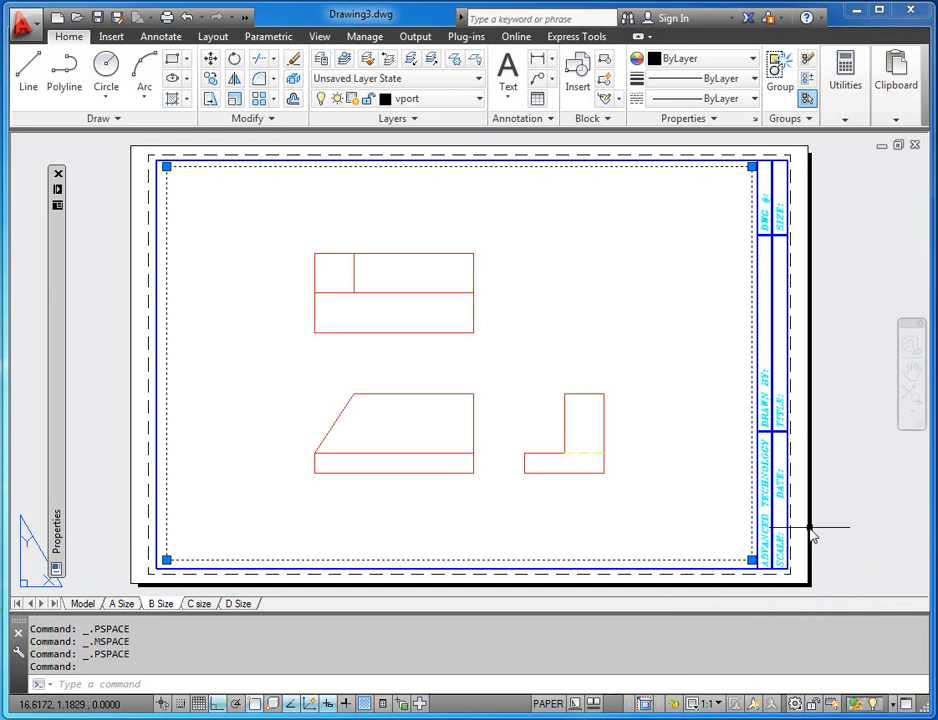
key(Escape)
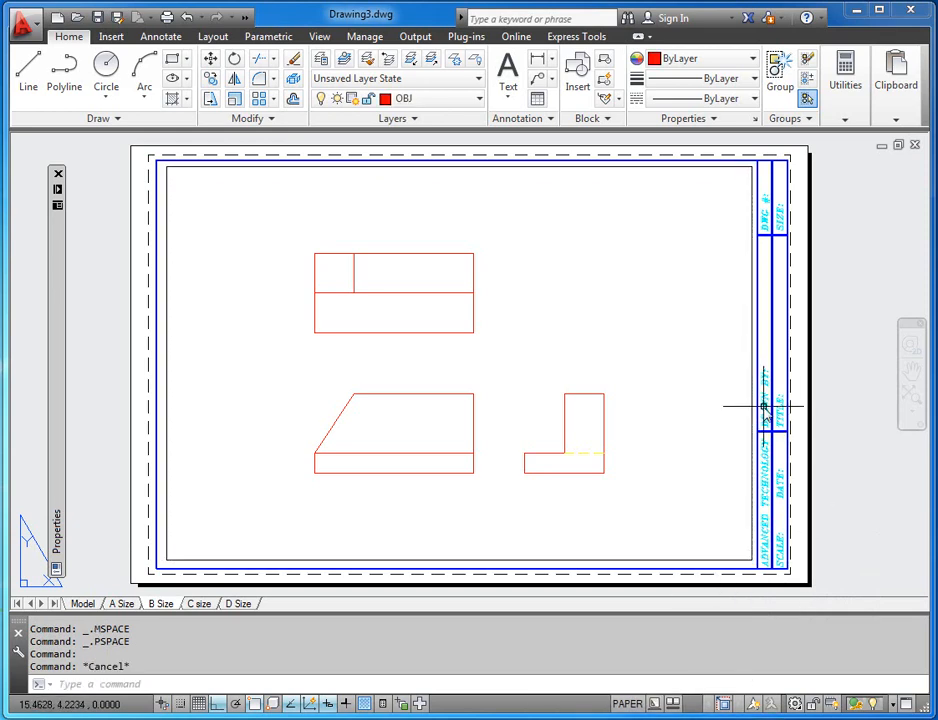
Step: Complete the title block's DRAWN BY entry with the drafter's name and set DWG # to P3-1
click(763, 405)
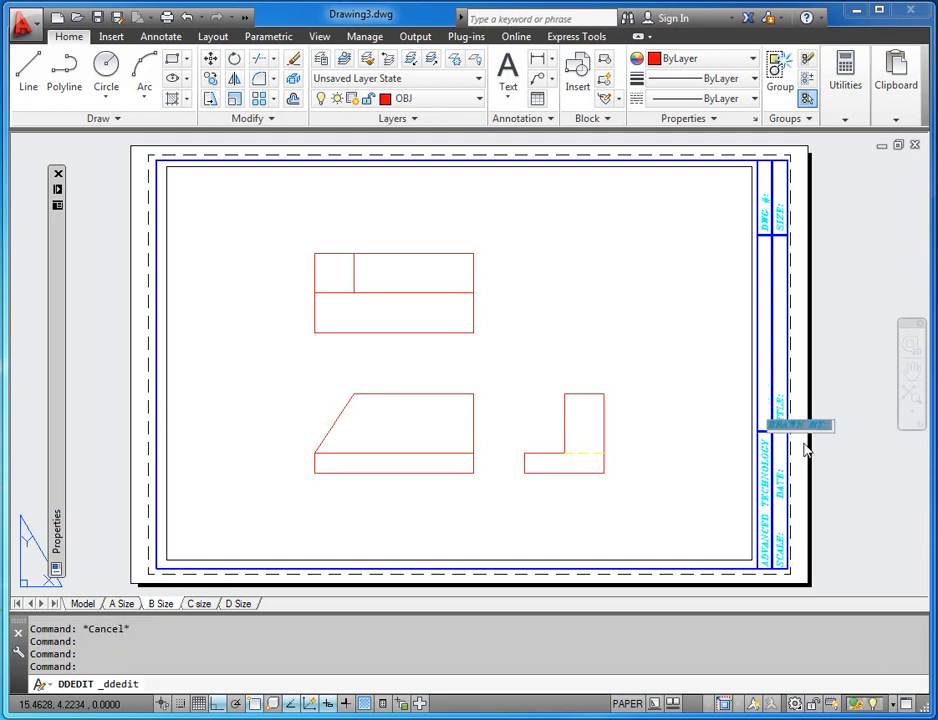
key(Right)
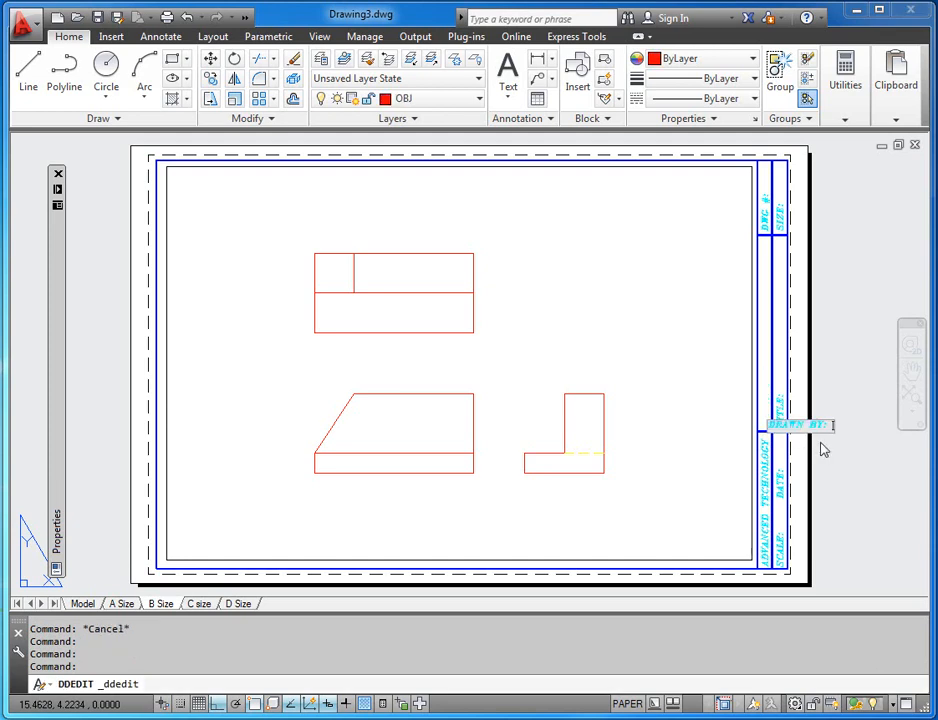
text(K.CASEY)
key(Return)
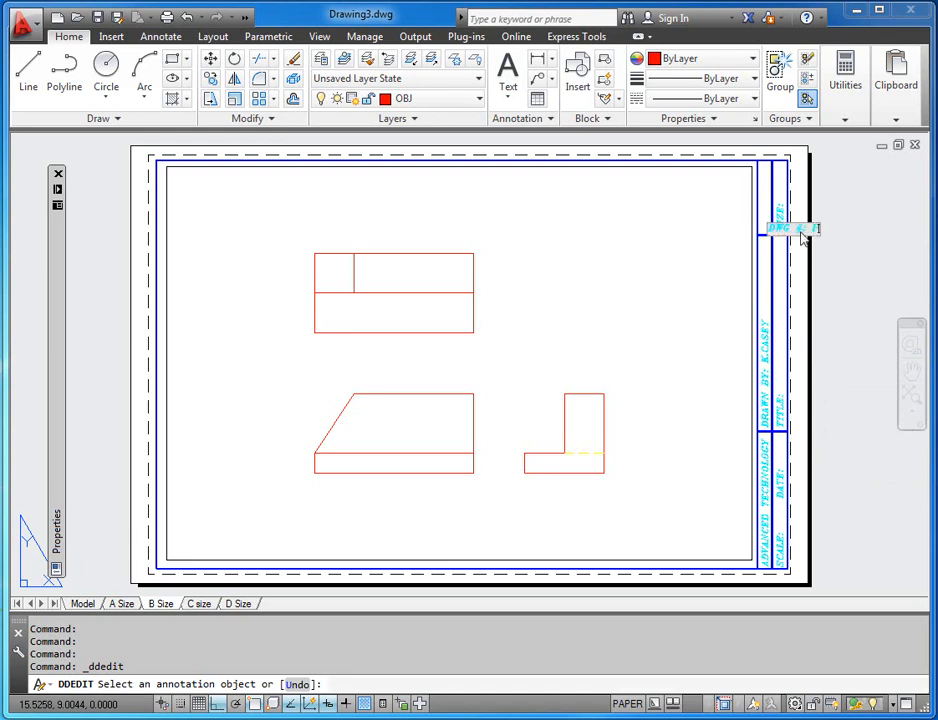
click(800, 237)
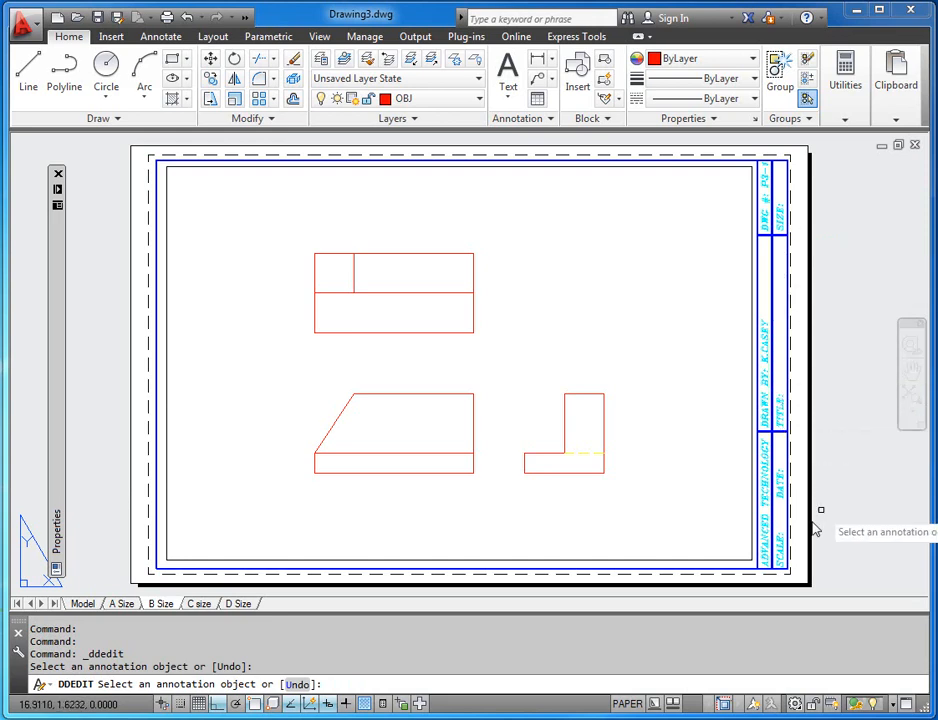
Step: Set the title block's SCALE entry to 1:1 and its DATE entry to 2/2013
click(780, 546)
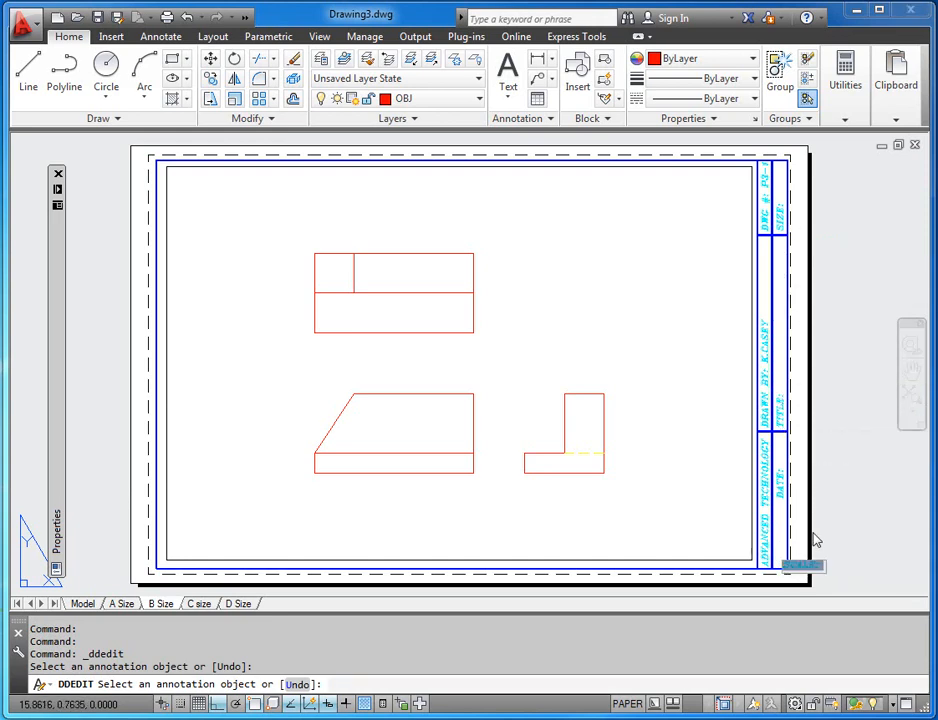
key(Right)
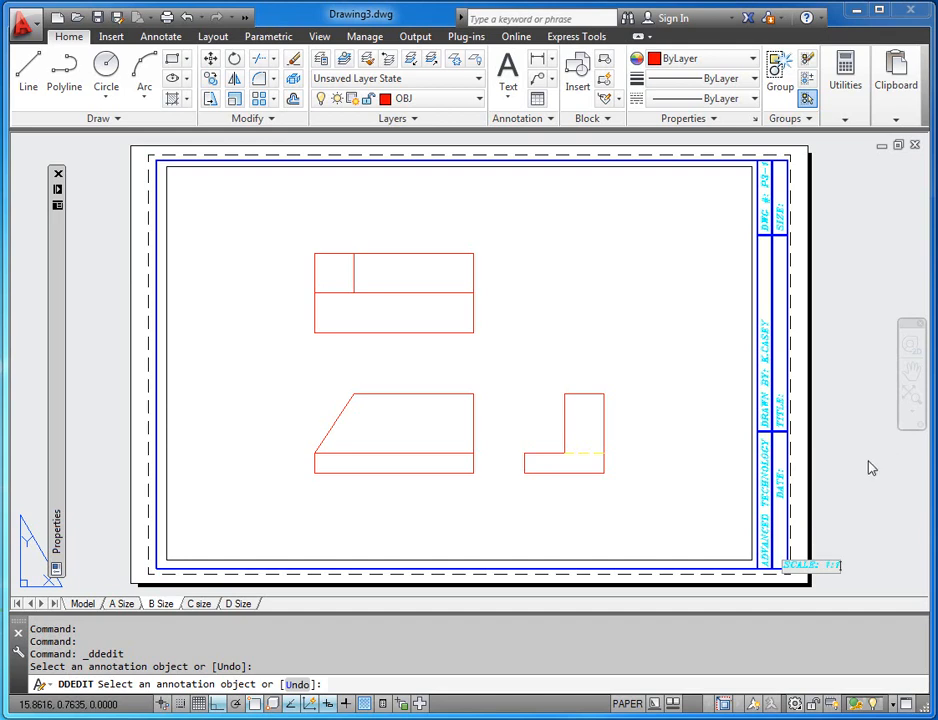
key(Return)
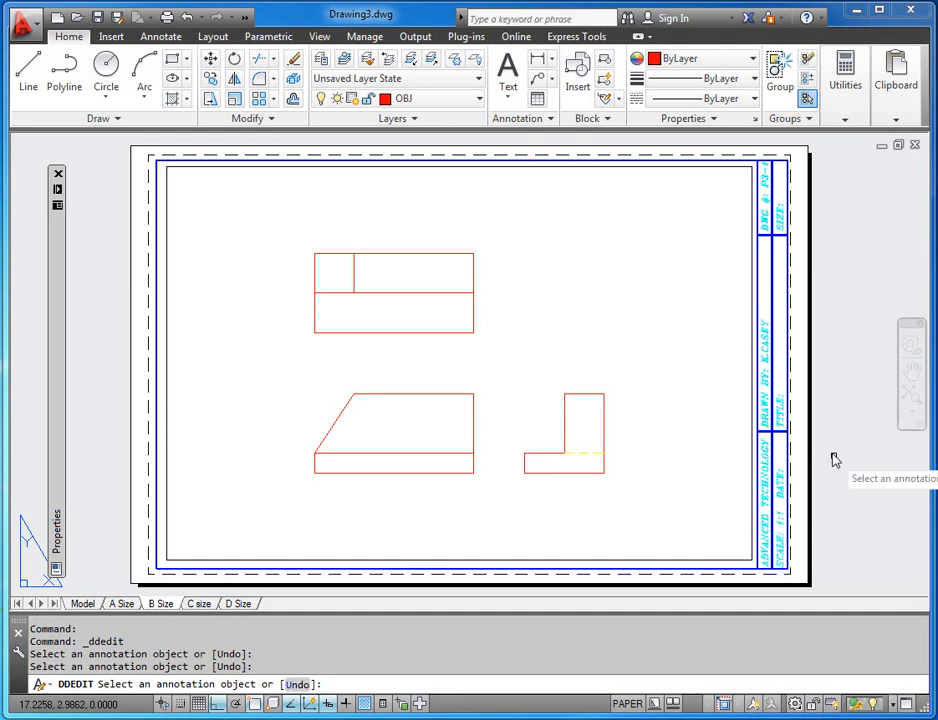
click(777, 490)
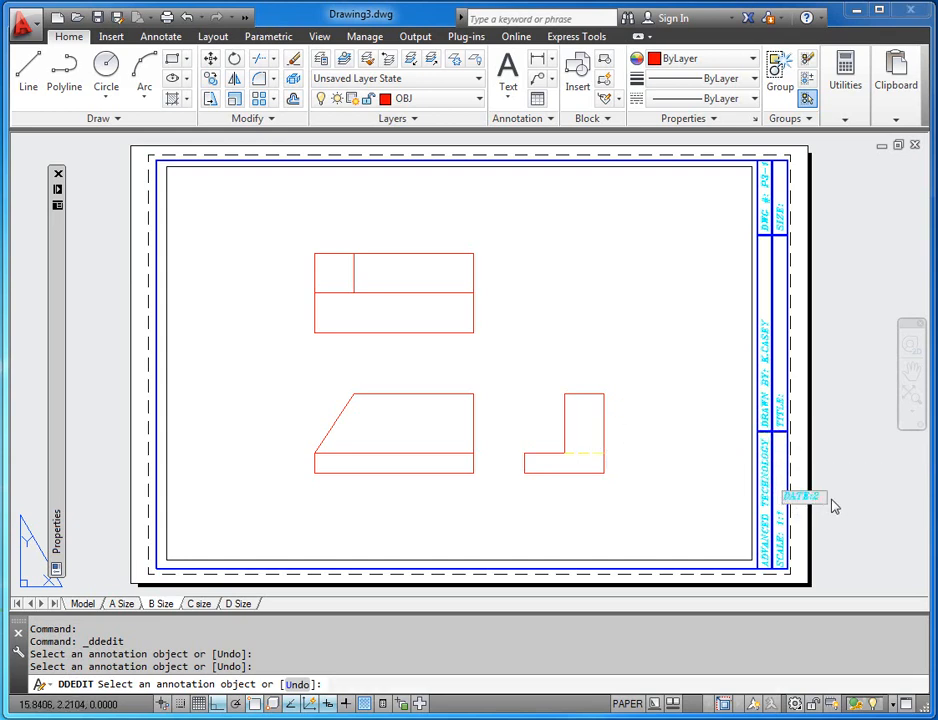
key(End)
text(2/2013)
key(Return)
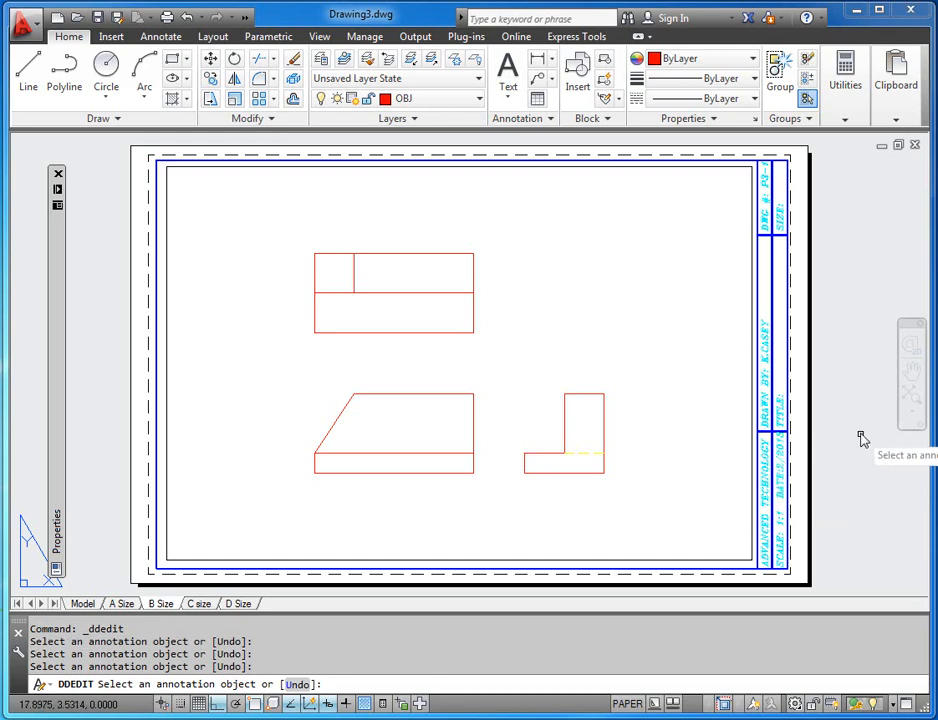
key(Return)
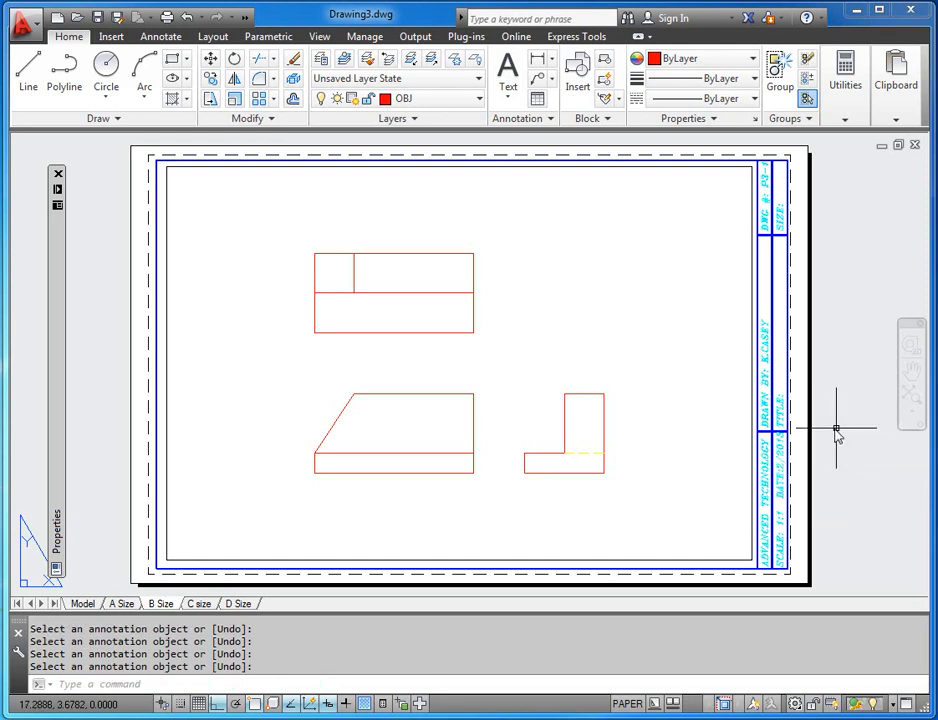
Step: Set the title block's TITLE entry to ANGLE BLOCK
double_click(779, 426)
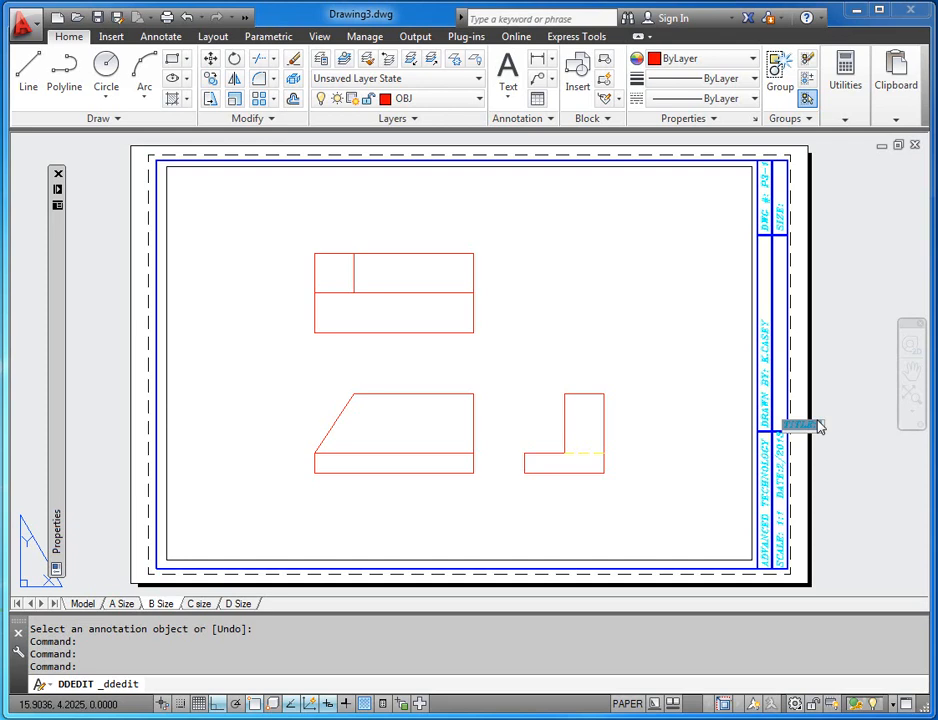
key(End)
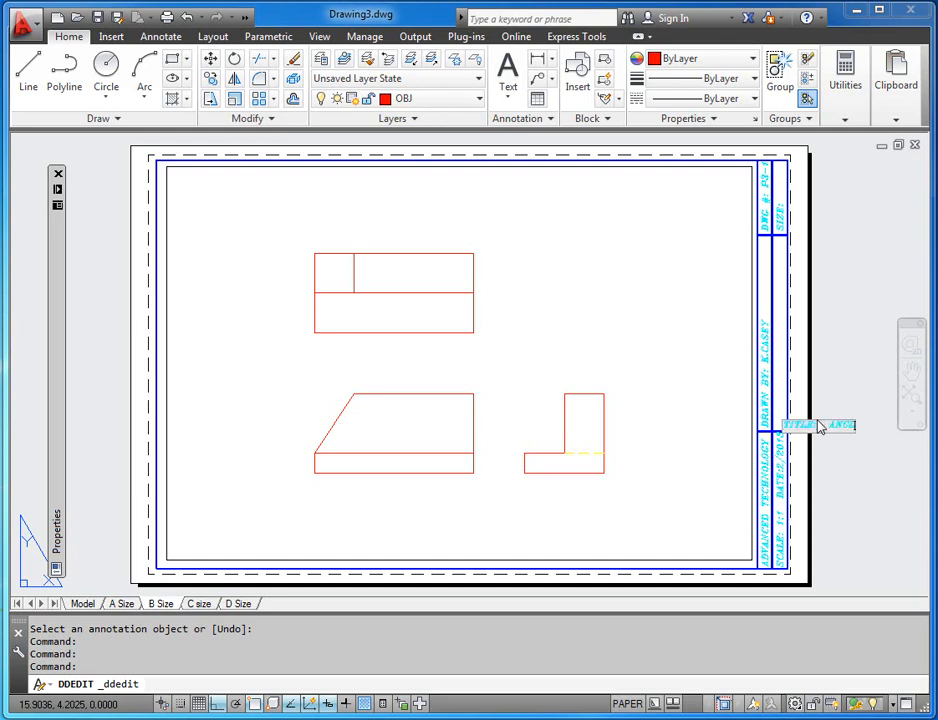
key(Return)
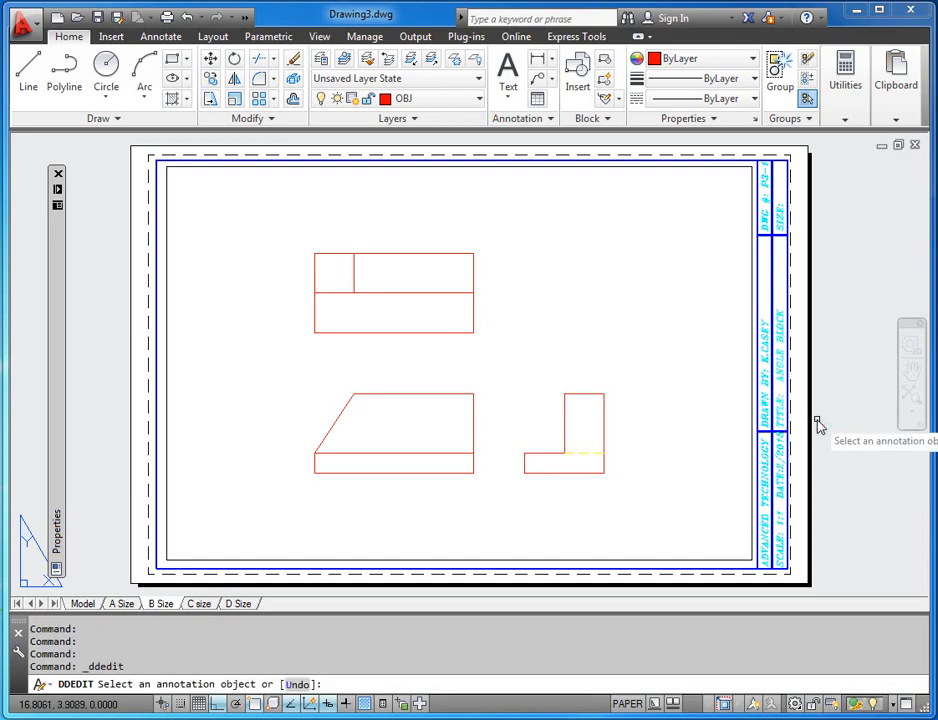
key(Return)
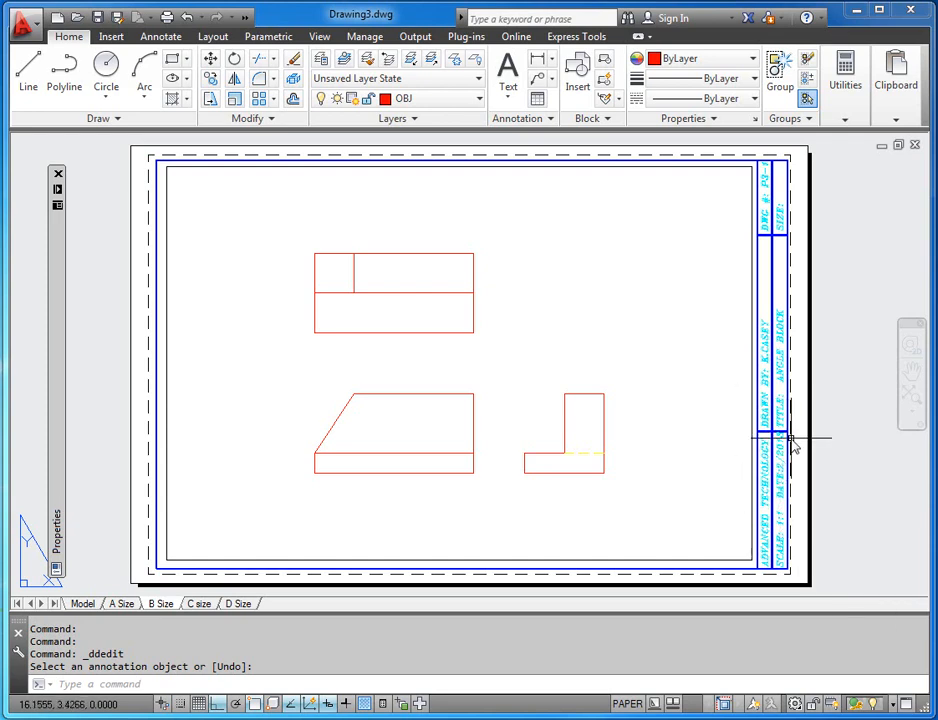
Step: Move the title block's DATE text slightly straight down, away from the dividing line below the TITLE entry
scroll(792, 443, up, 4)
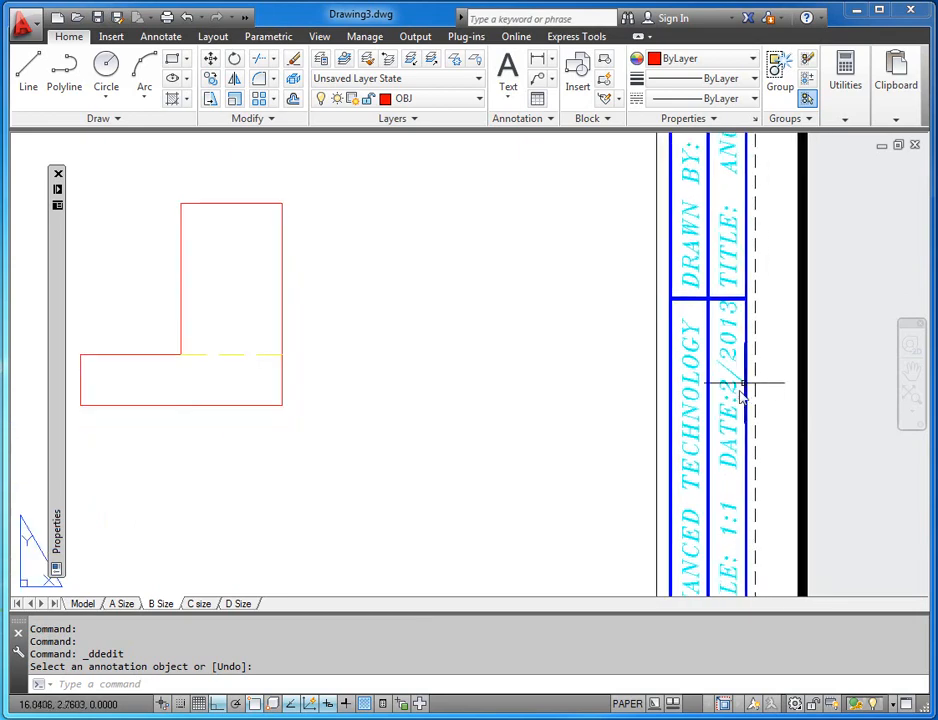
scroll(745, 425, down, 2)
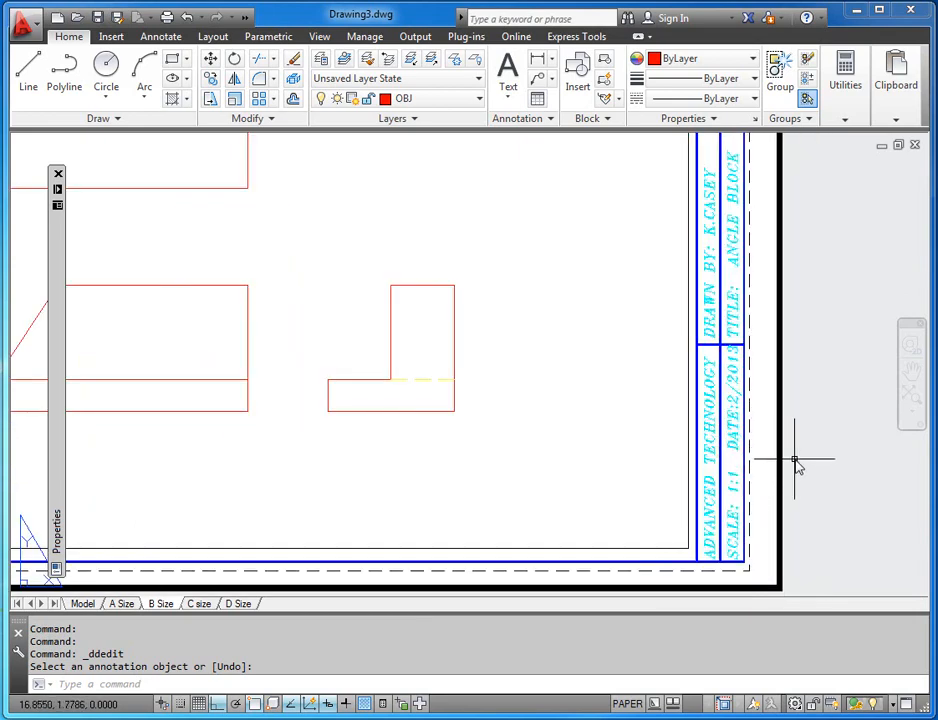
scroll(741, 353, up, 2)
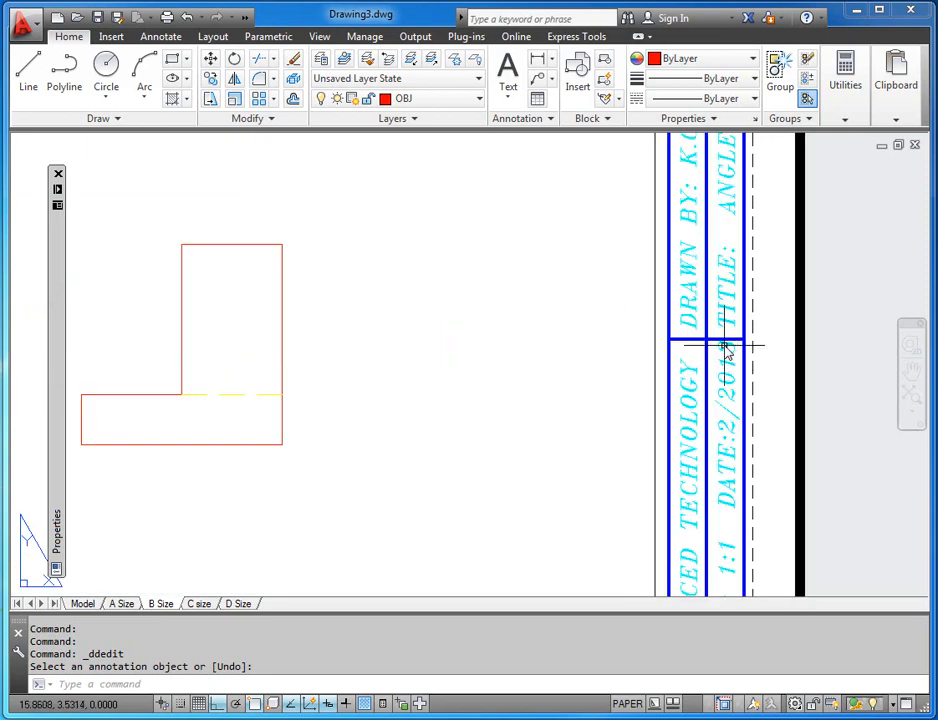
click(212, 60)
click(723, 378)
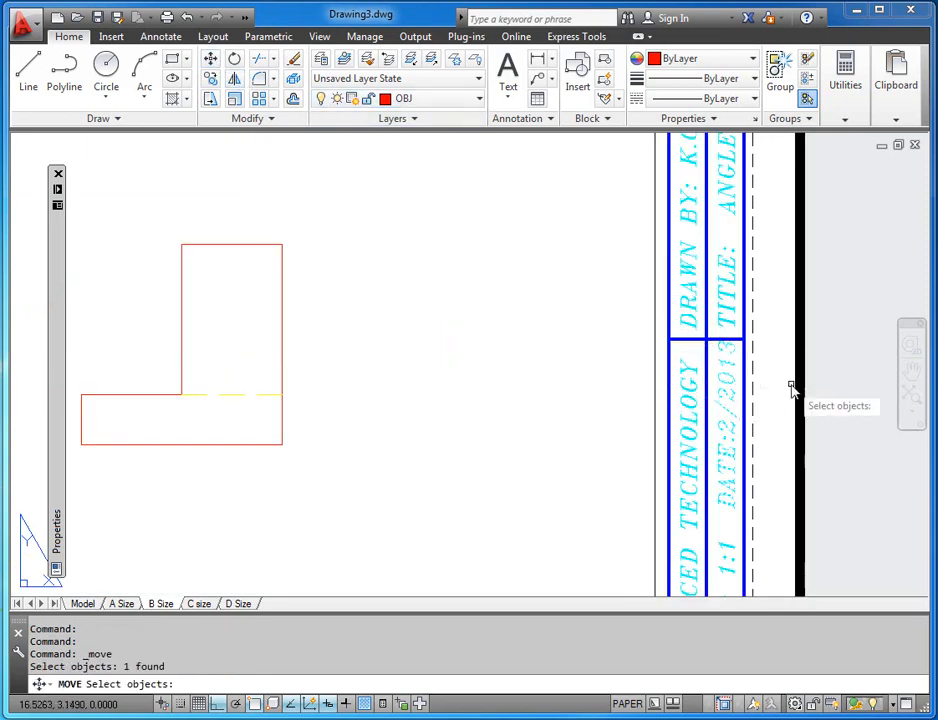
key(Return)
click(779, 381)
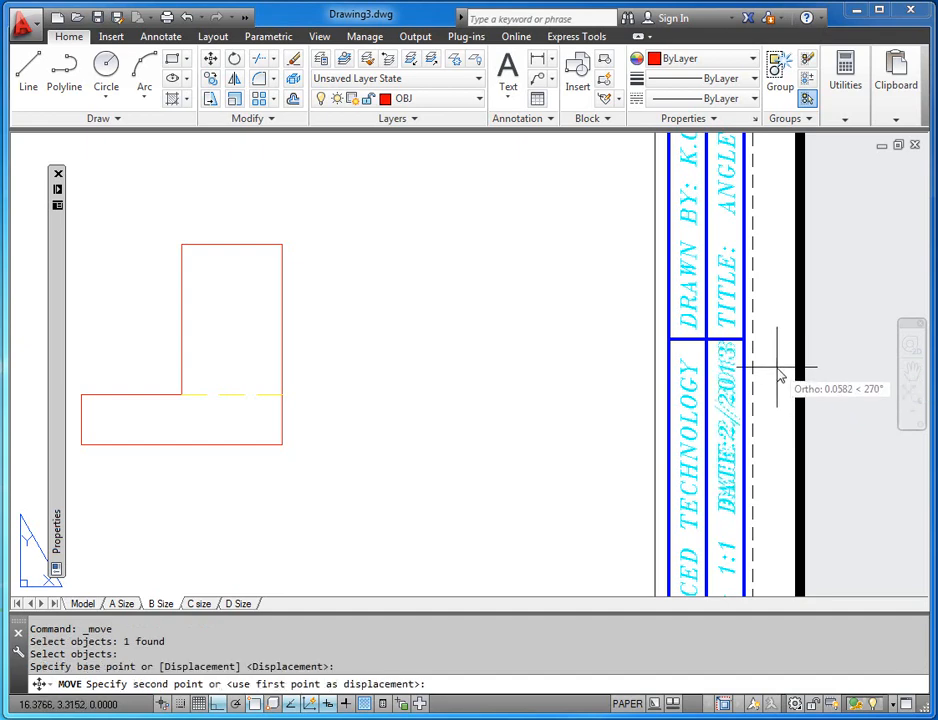
click(812, 433)
Step: Start plotting the B Size layout and preview the full sheet with its completed title block
scroll(812, 433, down, 2)
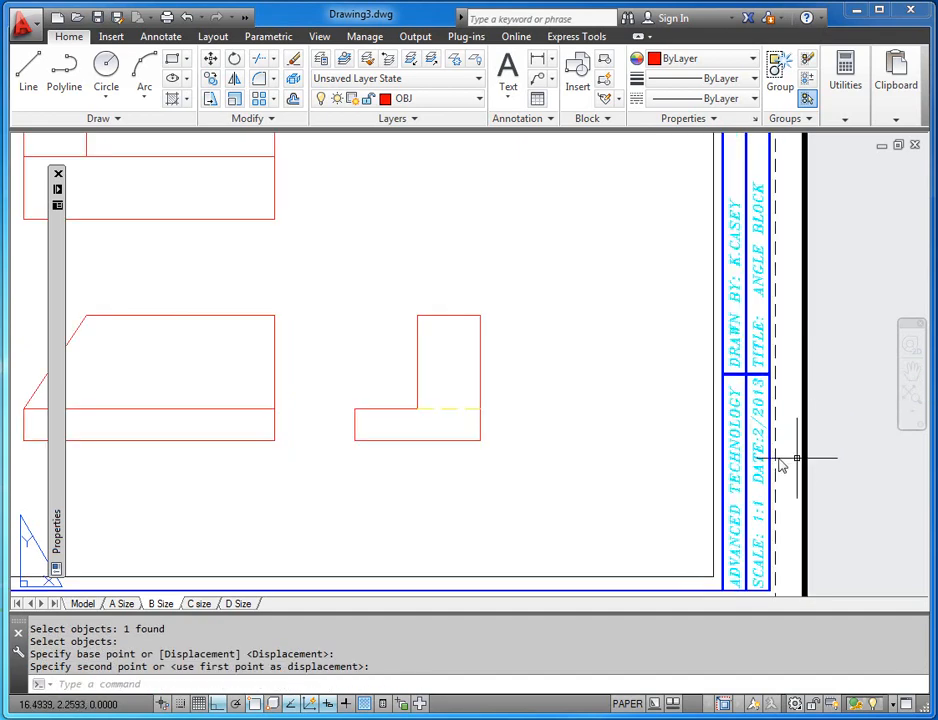
scroll(597, 456, down, 2)
middle_drag(595, 459, 642, 483)
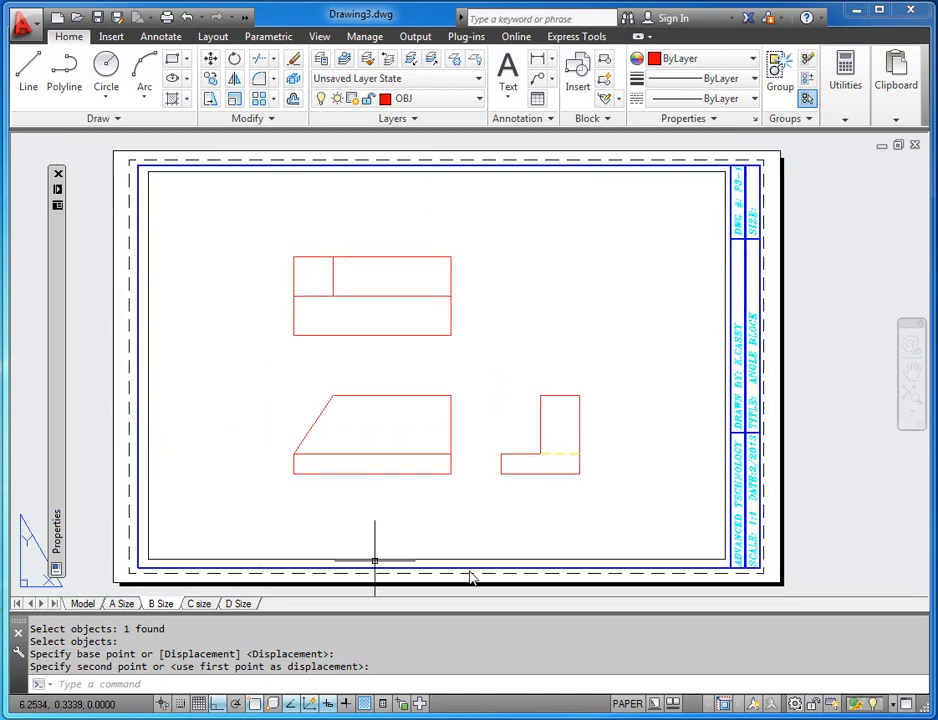
click(25, 30)
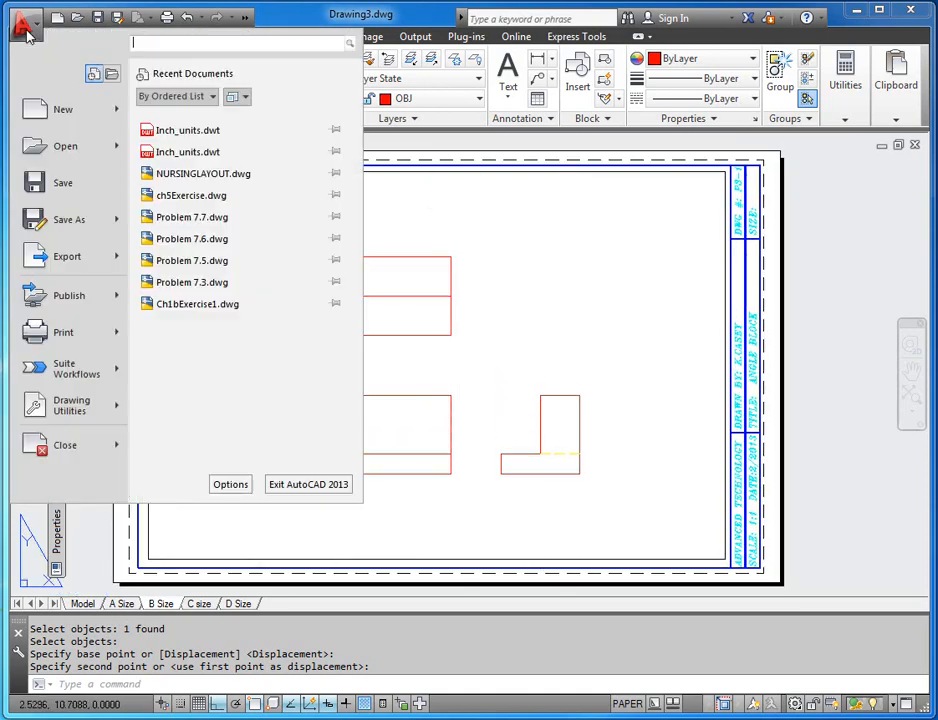
click(70, 333)
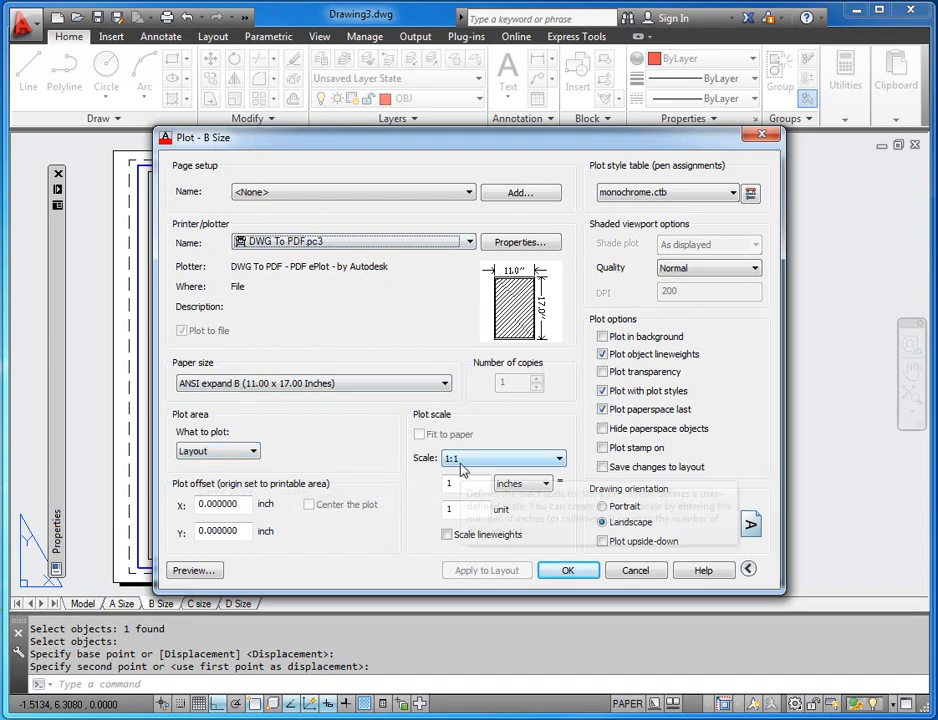
click(194, 570)
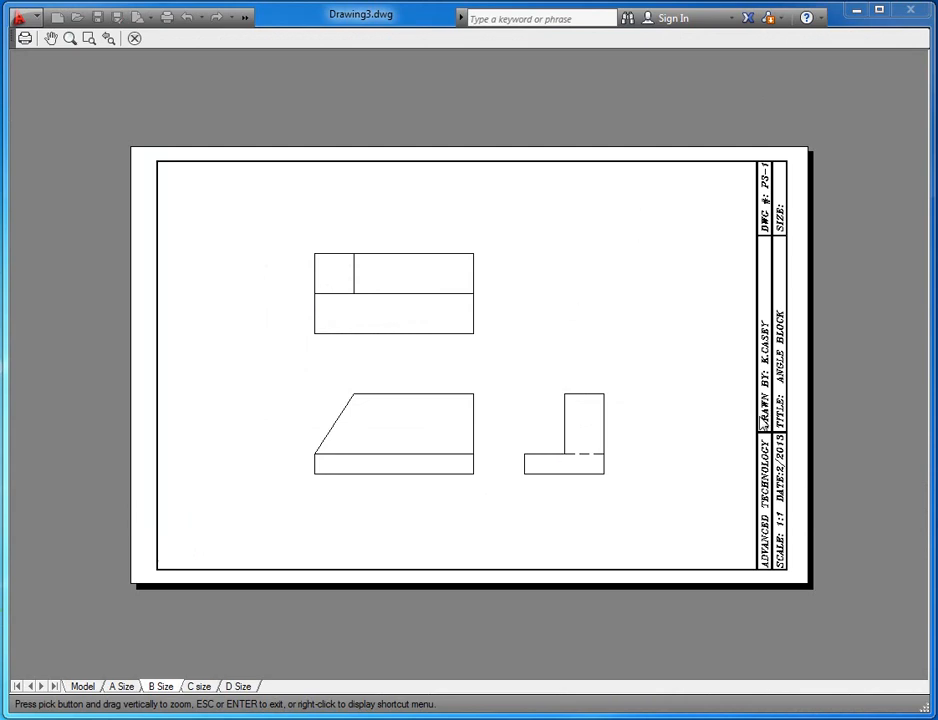
Step: Plot the previewed sheet to a PDF in the 1004 folder, naming the file with the drafter's surname followed by _3-1
click(24, 38)
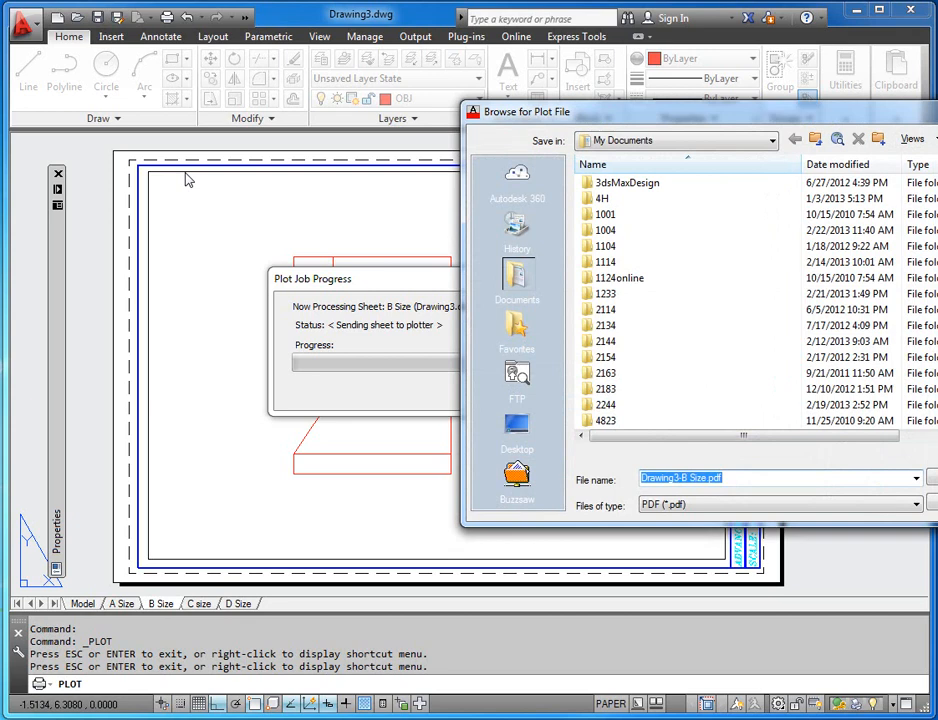
double_click(608, 231)
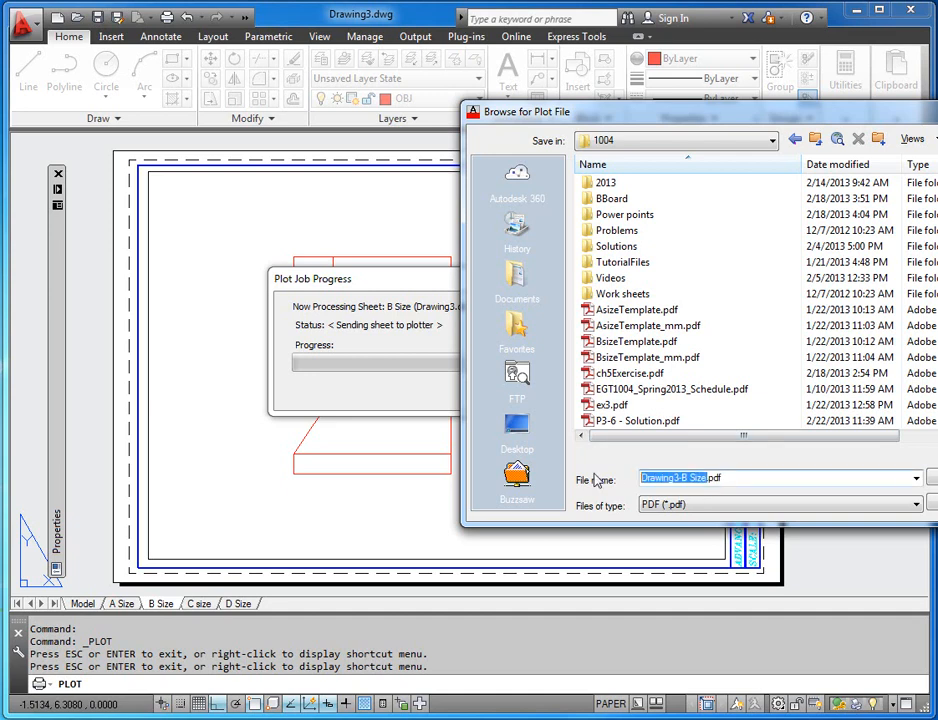
text(CASEY_3-1)
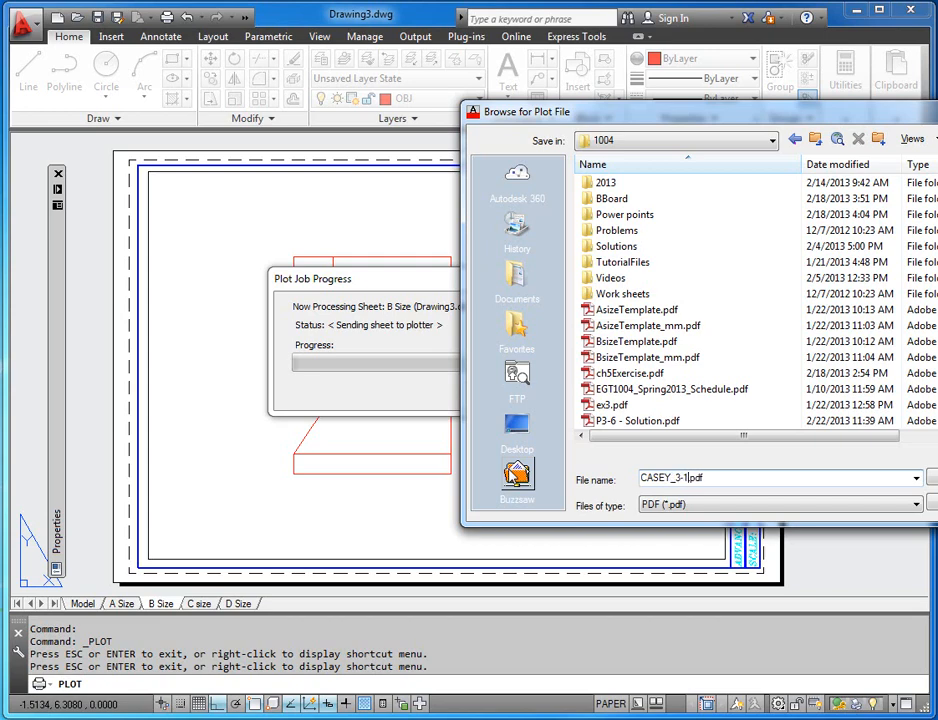
key(Return)
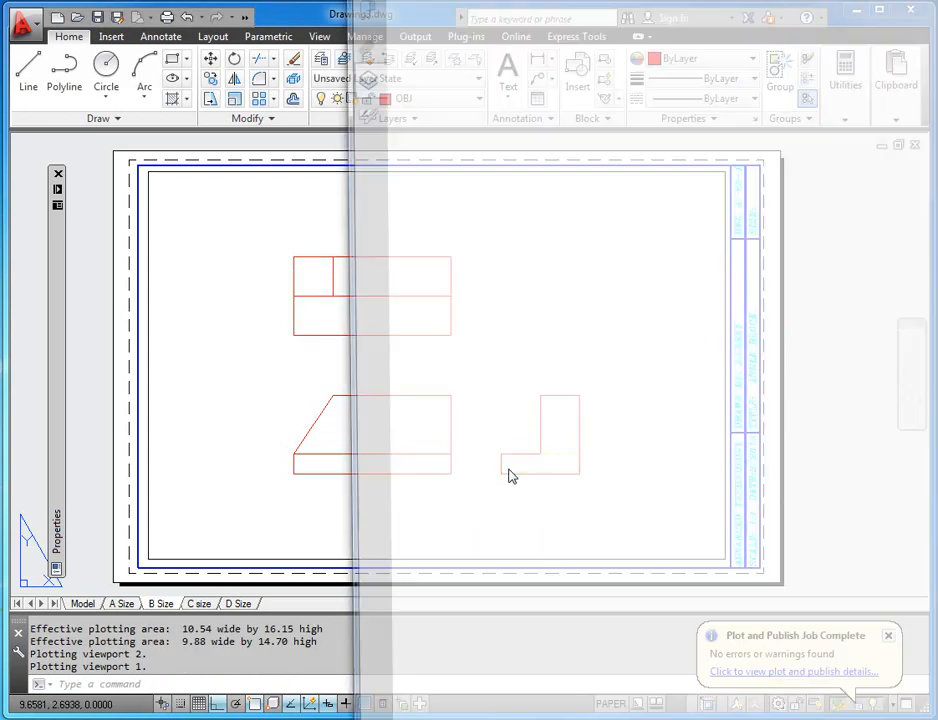